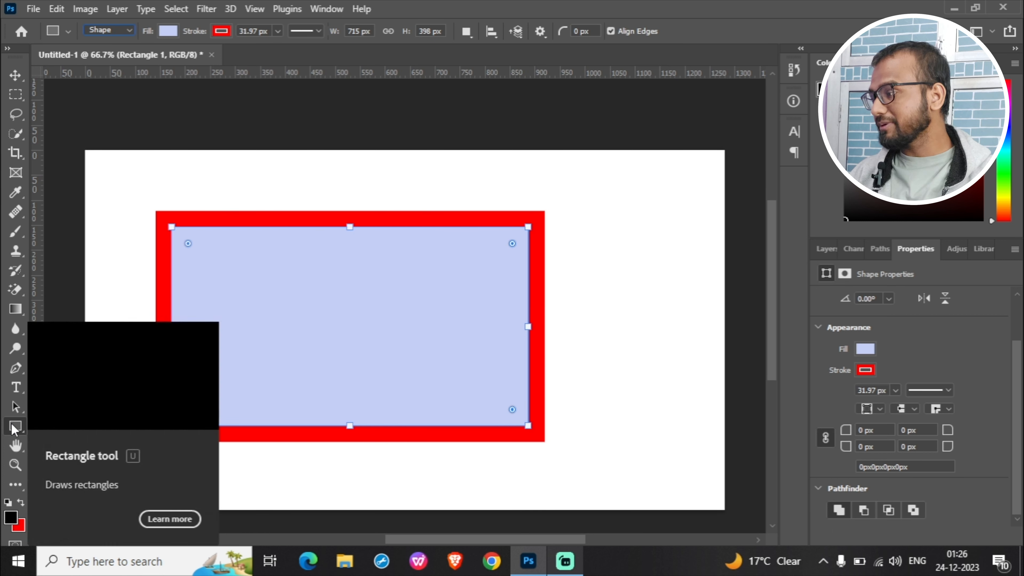
- Add a triangle about 236 by 205 px to the rectangle's shape layer, overlapping the rectangle's lower edge near its right end
{"action": "right_click", "coordinate": [15, 427]}
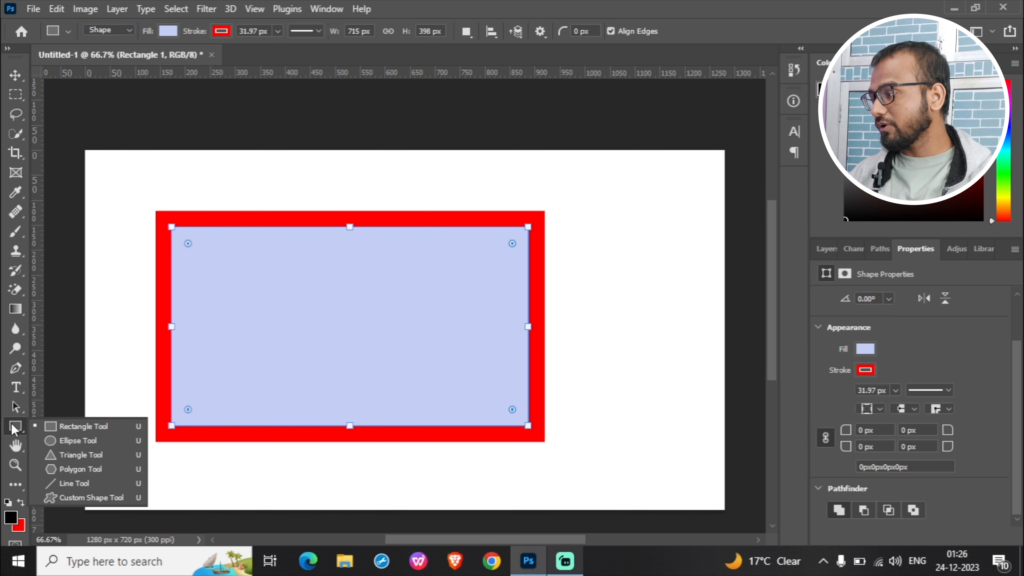
{"action": "left_click", "coordinate": [83, 457]}
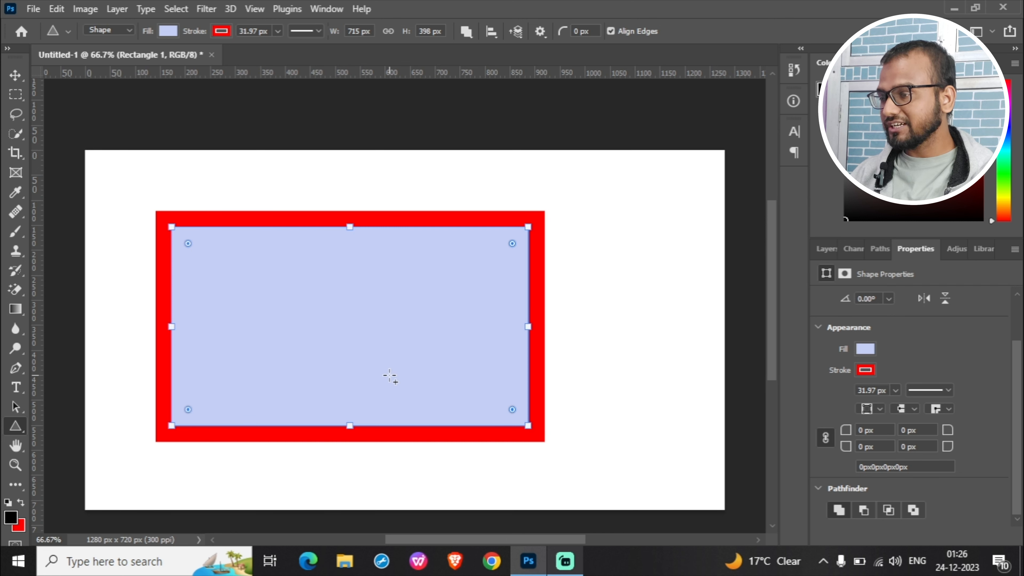
{"action": "left_click_drag", "start_coordinate": [389, 375], "coordinate": [527, 356]}
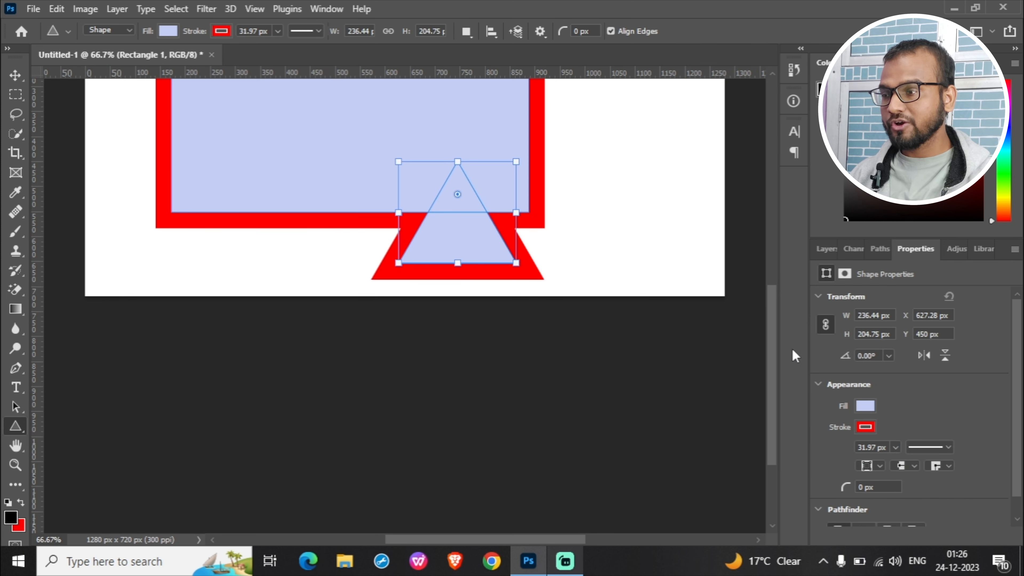
{"action": "left_click_drag", "start_coordinate": [770, 388], "coordinate": [770, 327]}
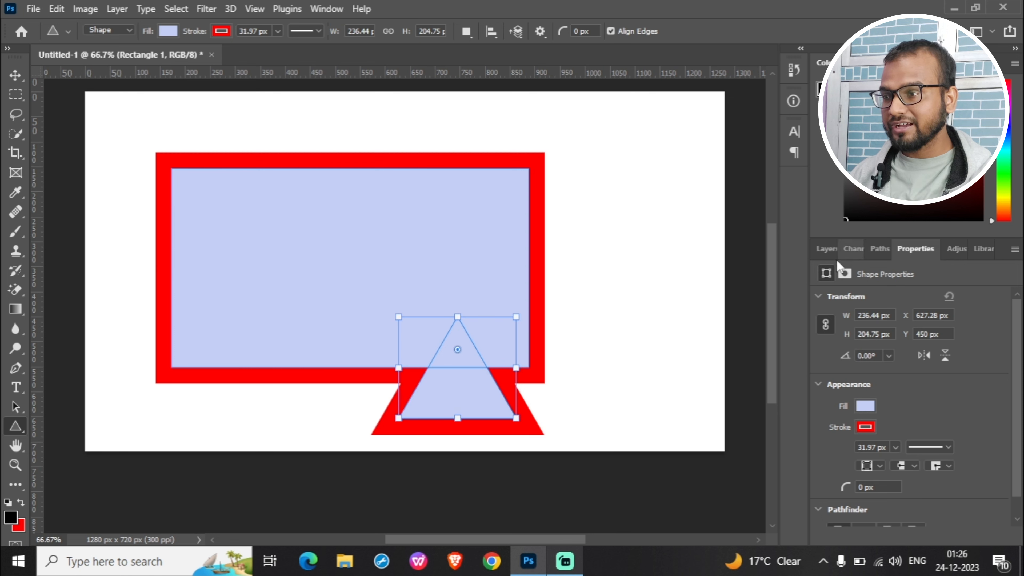
- Check the layer list and move the combined rectangle and triangle shape up and to the right on the canvas
{"action": "left_click", "coordinate": [828, 249]}
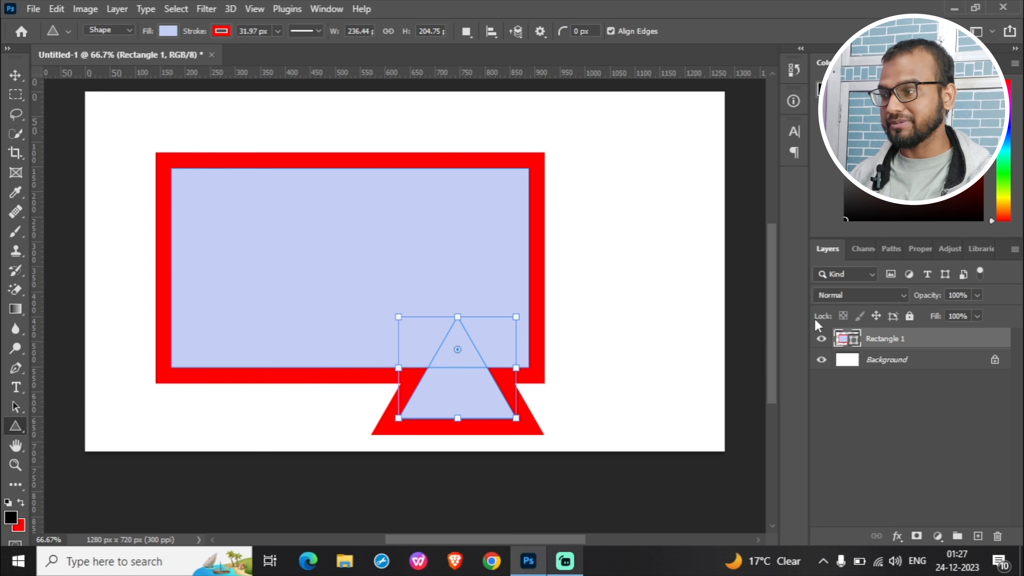
{"action": "left_click", "coordinate": [13, 80]}
{"action": "left_click", "coordinate": [39, 73]}
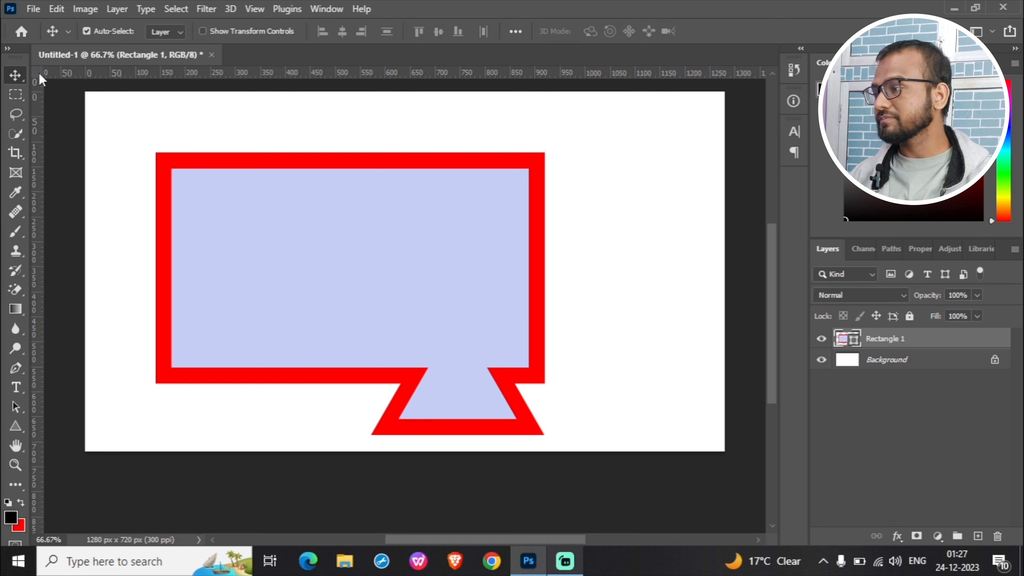
{"action": "left_click_drag", "start_coordinate": [458, 165], "coordinate": [498, 148]}
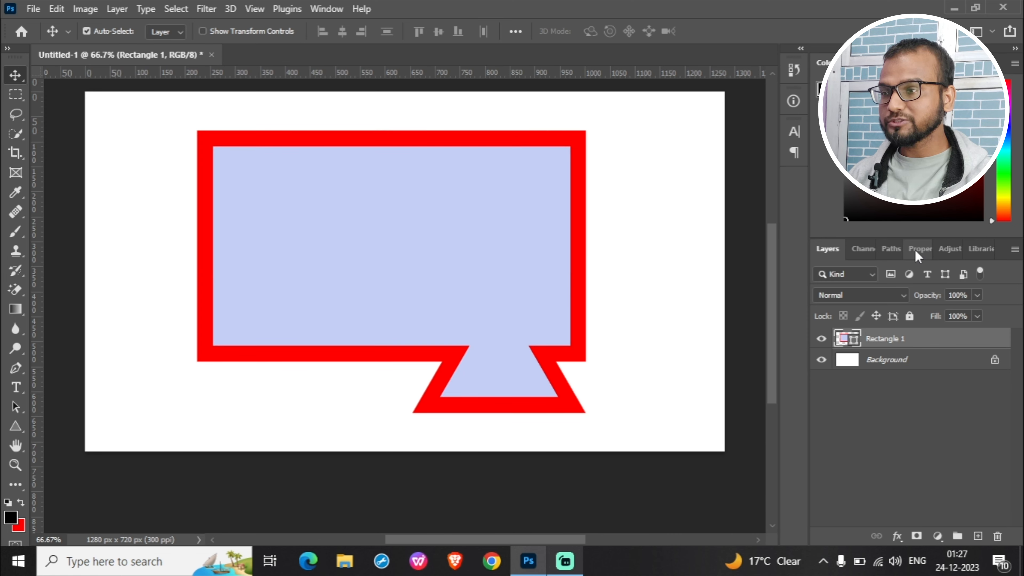
- Draw a circle about 260 px across over the rectangle's left edge in the same layer and subtract it from the shape
{"action": "left_click_drag", "start_coordinate": [770, 351], "coordinate": [772, 338]}
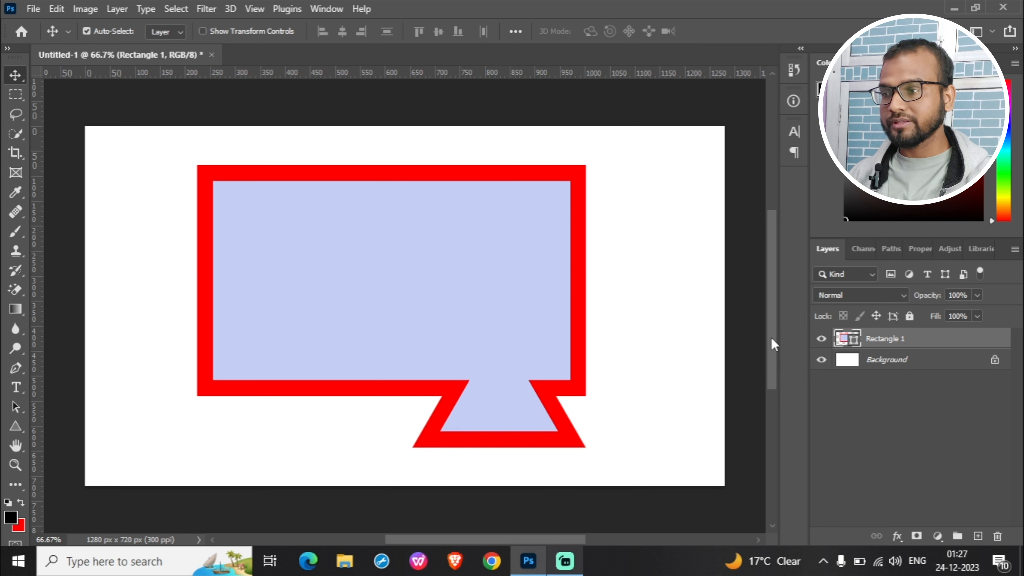
{"action": "left_click", "coordinate": [922, 249]}
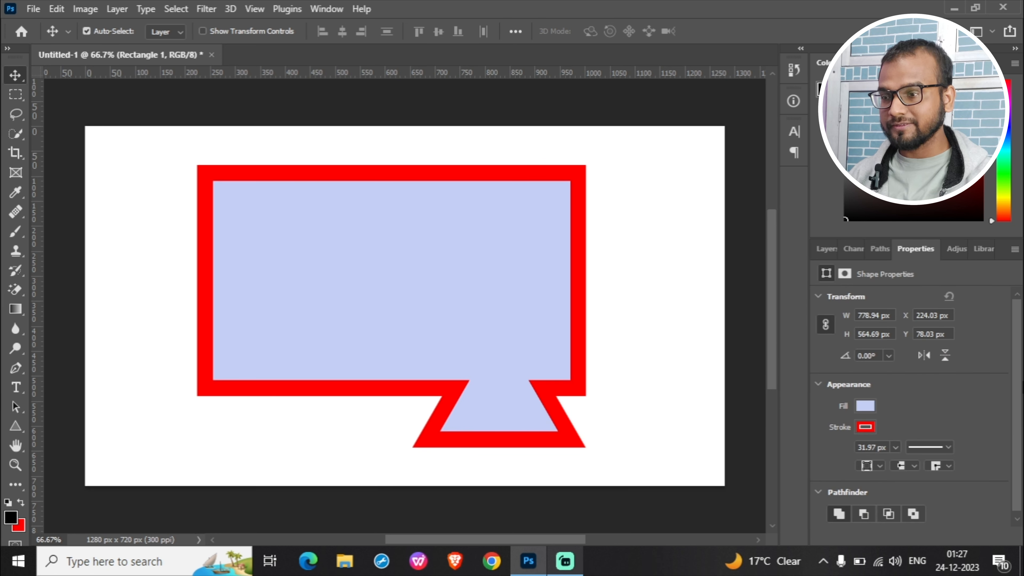
{"action": "left_click", "coordinate": [11, 427]}
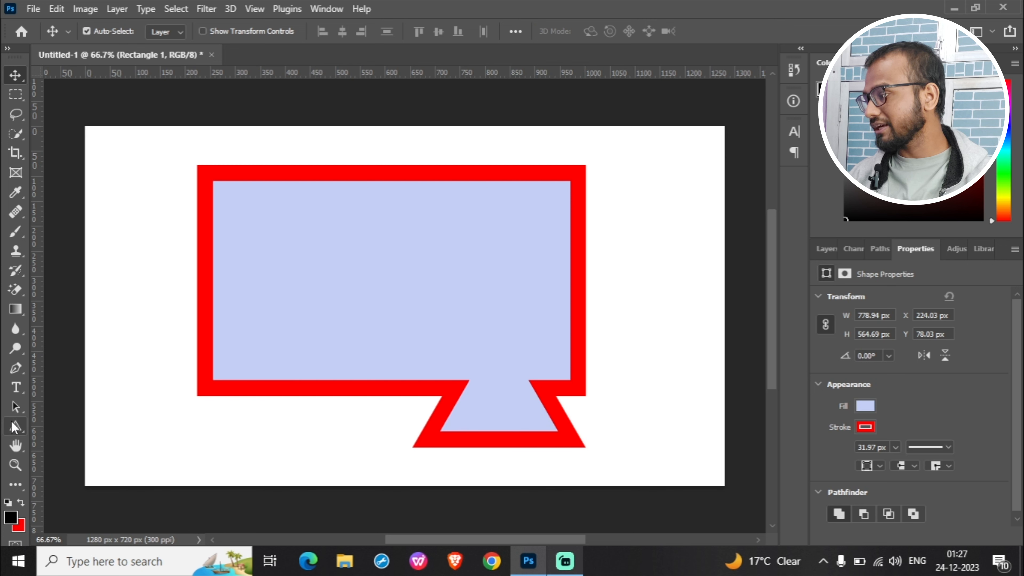
{"action": "key", "text": "Escape"}
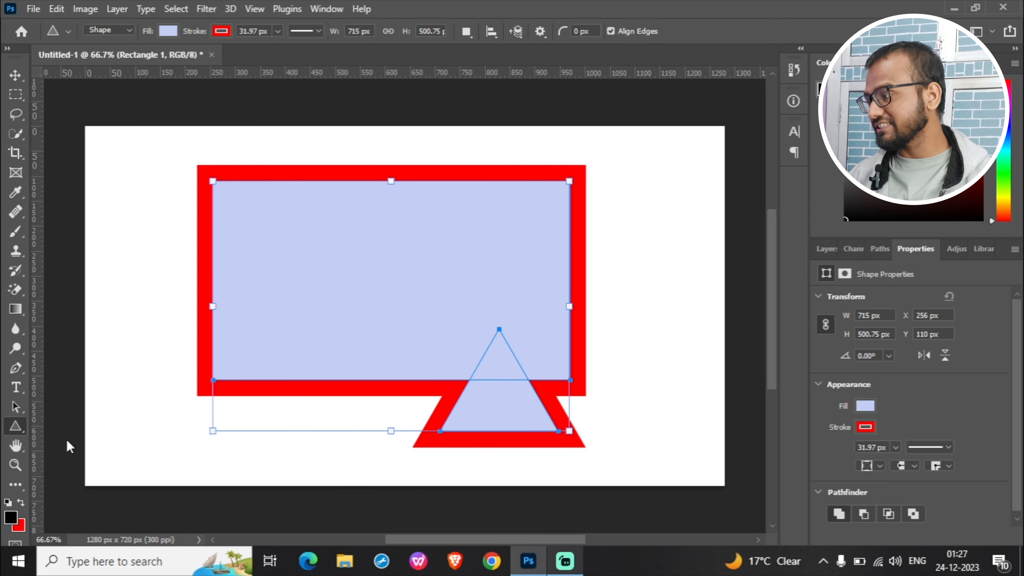
{"action": "key", "text": "shift+u"}
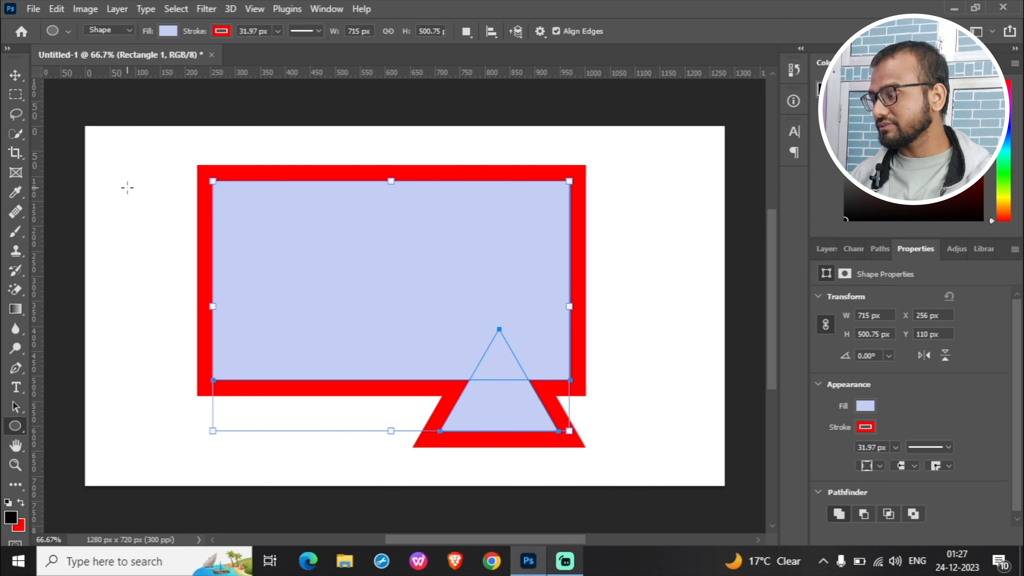
{"action": "key", "text": "shift"}
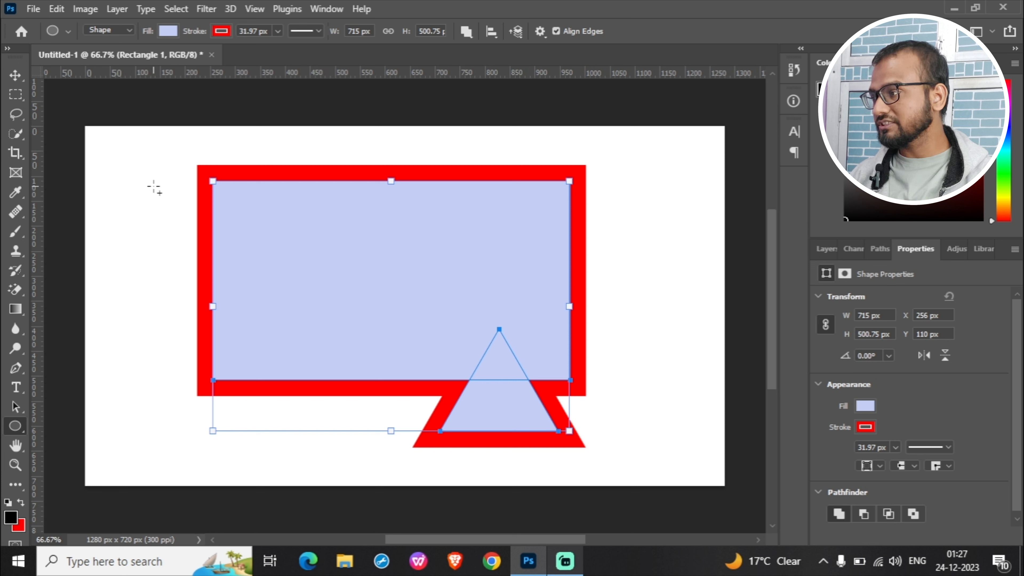
{"action": "left_click_drag", "start_coordinate": [154, 189], "coordinate": [298, 317]}
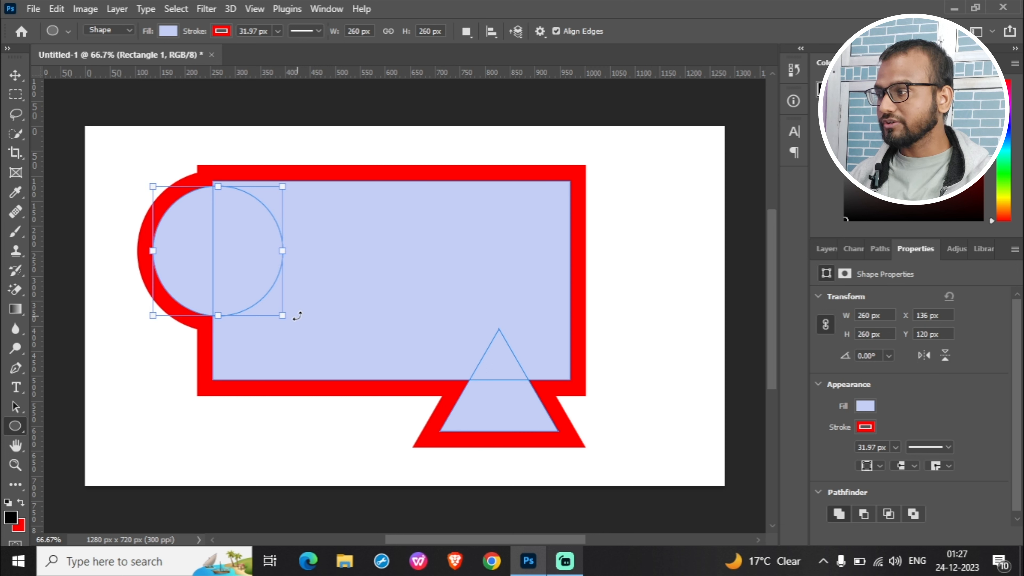
{"action": "left_click", "coordinate": [863, 515]}
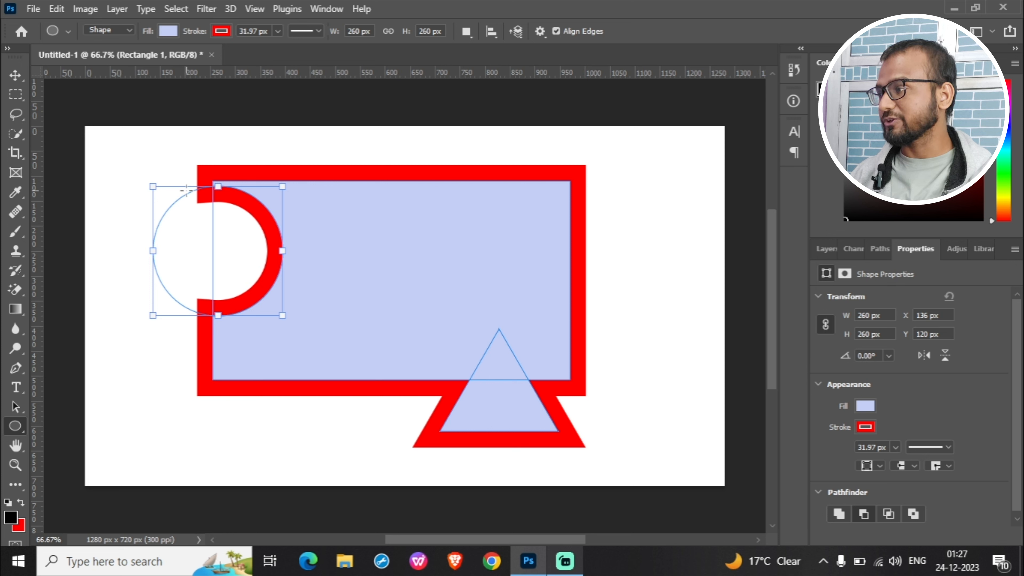
- Move the cut-out shape left and slightly down as one object, checking its layer
{"action": "left_click", "coordinate": [16, 76]}
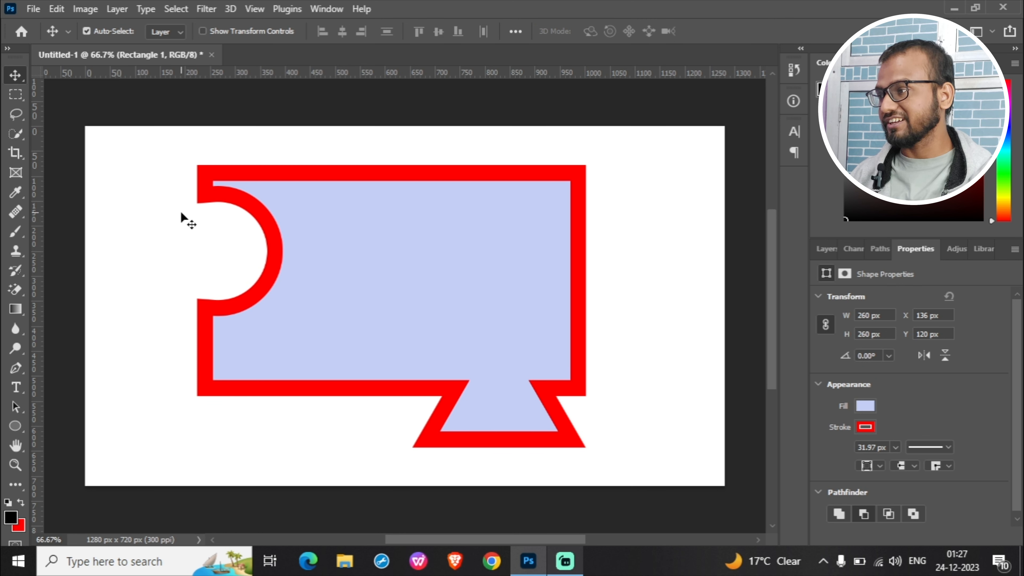
{"action": "mouse_move", "coordinate": [379, 170]}
{"action": "left_mouse_down"}
{"action": "mouse_move", "coordinate": [364, 182]}
{"action": "mouse_move", "coordinate": [299, 178]}
{"action": "mouse_move", "coordinate": [327, 153]}
{"action": "mouse_move", "coordinate": [480, 171]}
{"action": "mouse_move", "coordinate": [461, 193]}
{"action": "mouse_move", "coordinate": [304, 190]}
{"action": "mouse_move", "coordinate": [336, 167]}
{"action": "mouse_move", "coordinate": [361, 167]}
{"action": "left_mouse_up"}
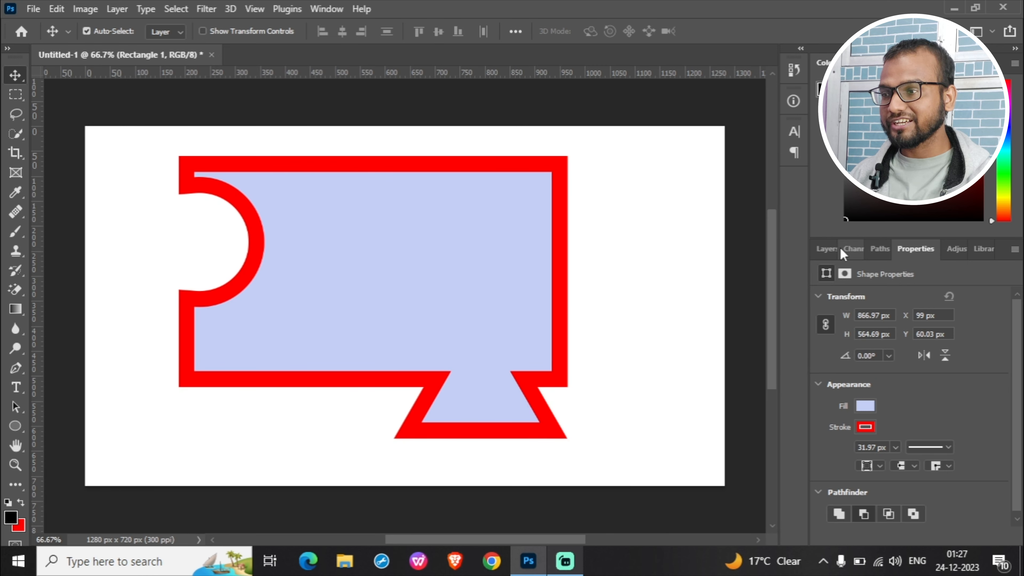
{"action": "left_click", "coordinate": [828, 250]}
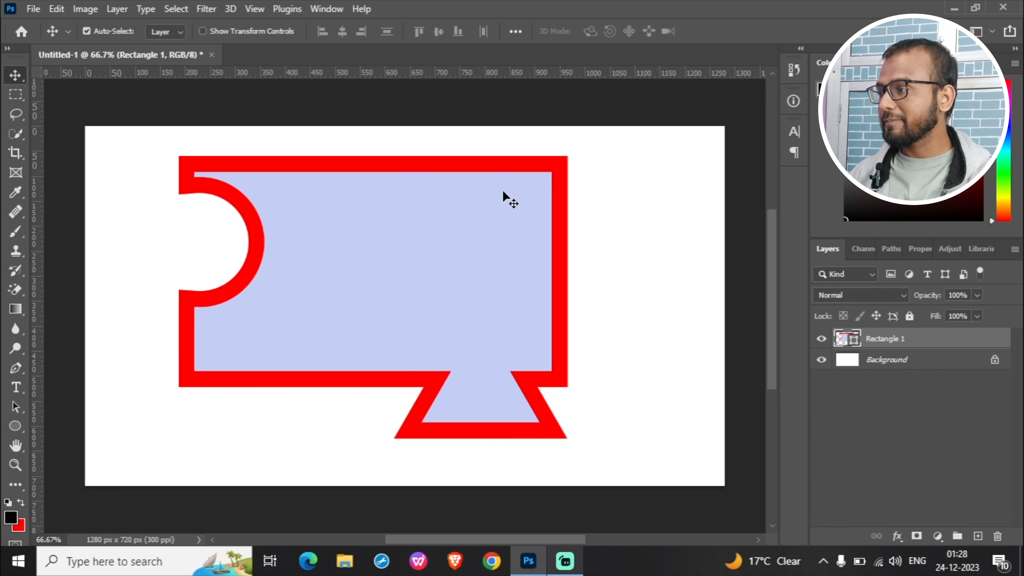
{"action": "mouse_move", "coordinate": [358, 165]}
{"action": "left_mouse_down"}
{"action": "mouse_move", "coordinate": [498, 188]}
{"action": "mouse_move", "coordinate": [360, 181]}
{"action": "left_mouse_up"}
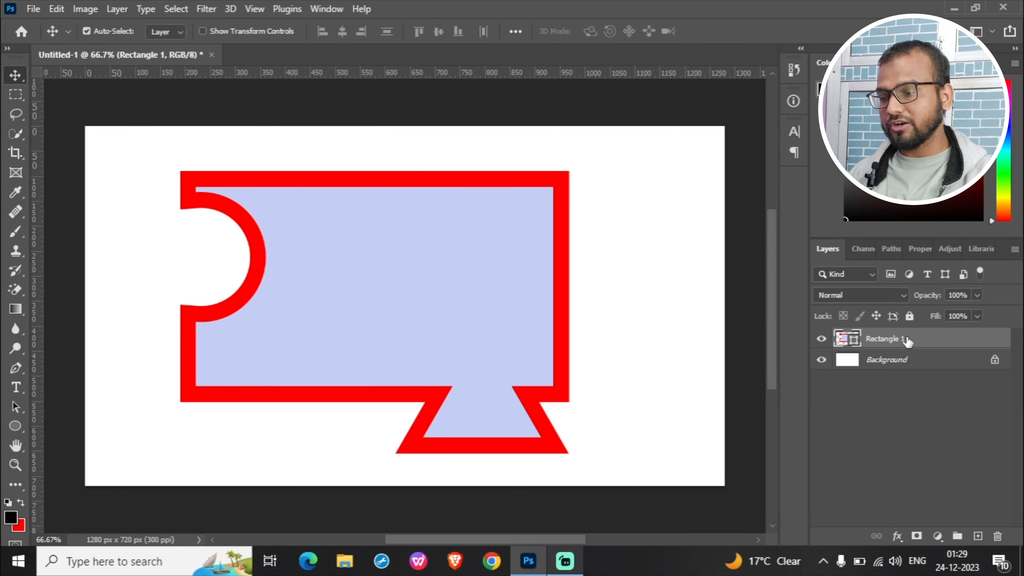
- Delete the Rectangle 1 layer and add a new empty layer above the background
{"action": "key", "text": "Delete"}
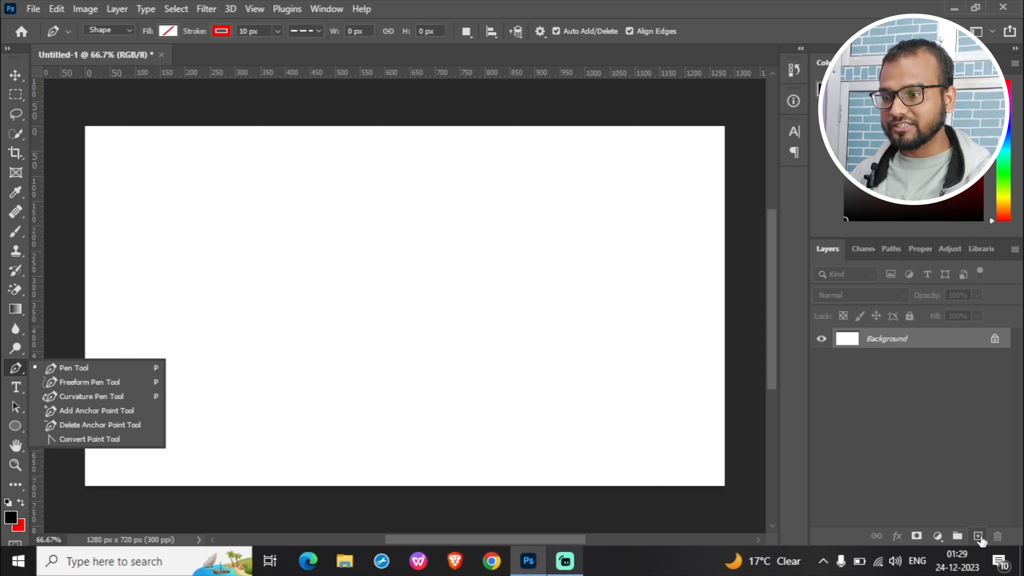
{"action": "left_click", "coordinate": [980, 538]}
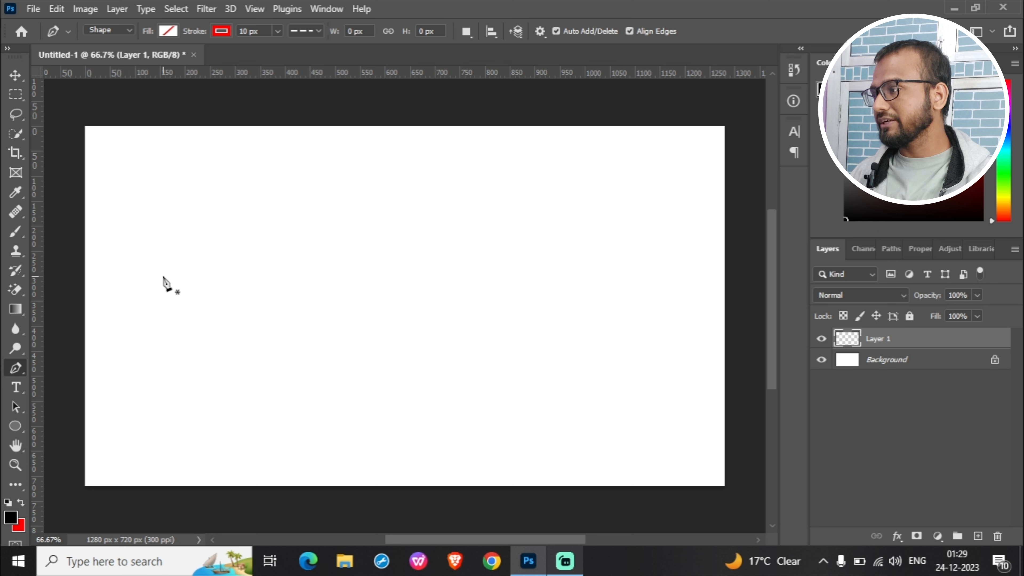
- Draw a closed irregular curved shape about 536 by 281 px with the Pen tool in the canvas's left half
{"action": "mouse_move", "coordinate": [163, 276]}
{"action": "left_mouse_down"}
{"action": "mouse_move", "coordinate": [210, 236]}
{"action": "mouse_move", "coordinate": [263, 282]}
{"action": "mouse_move", "coordinate": [339, 241]}
{"action": "mouse_move", "coordinate": [363, 296]}
{"action": "left_mouse_up"}
{"action": "left_click_drag", "start_coordinate": [363, 297], "coordinate": [161, 273]}
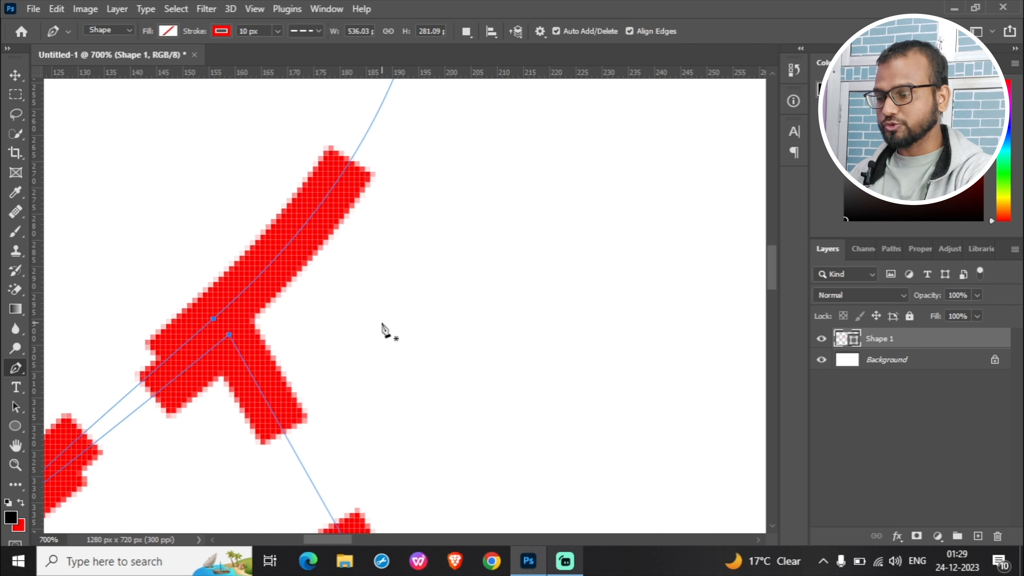
{"action": "key", "text": "ctrl+0"}
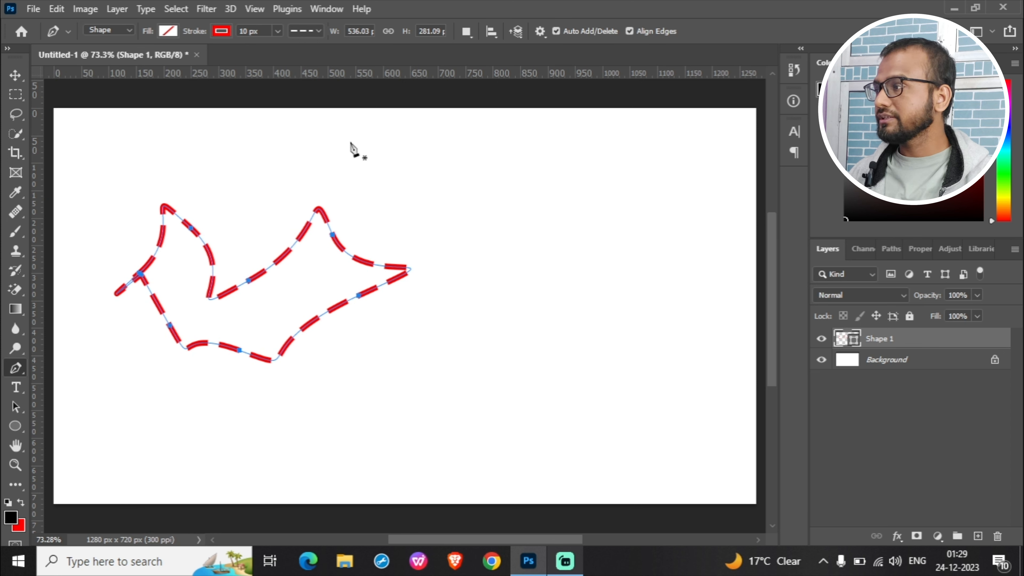
- Change the pen shape's stroke to a solid line and fill the shape with the recently used light red
{"action": "left_click", "coordinate": [311, 31]}
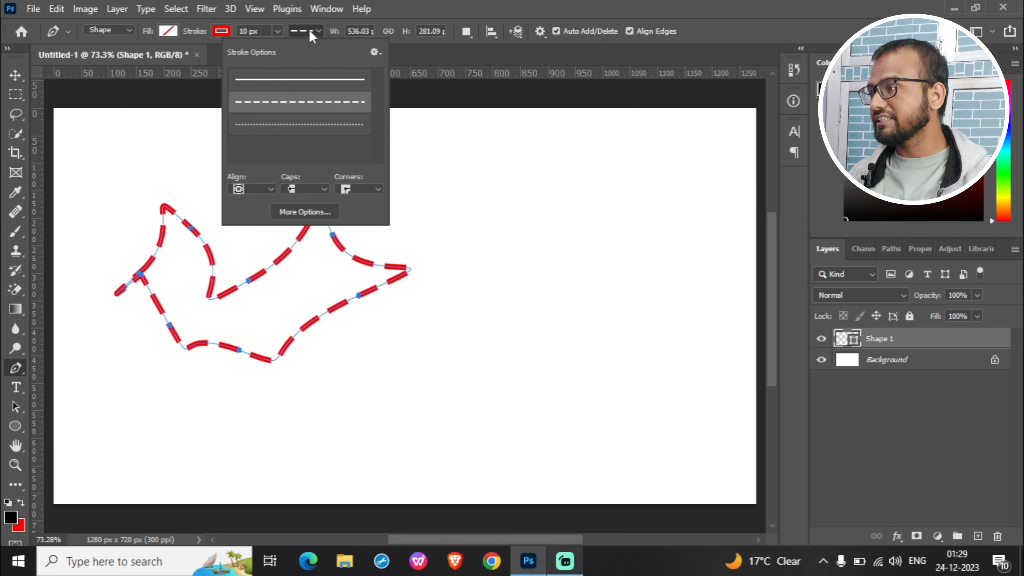
{"action": "left_click", "coordinate": [298, 78]}
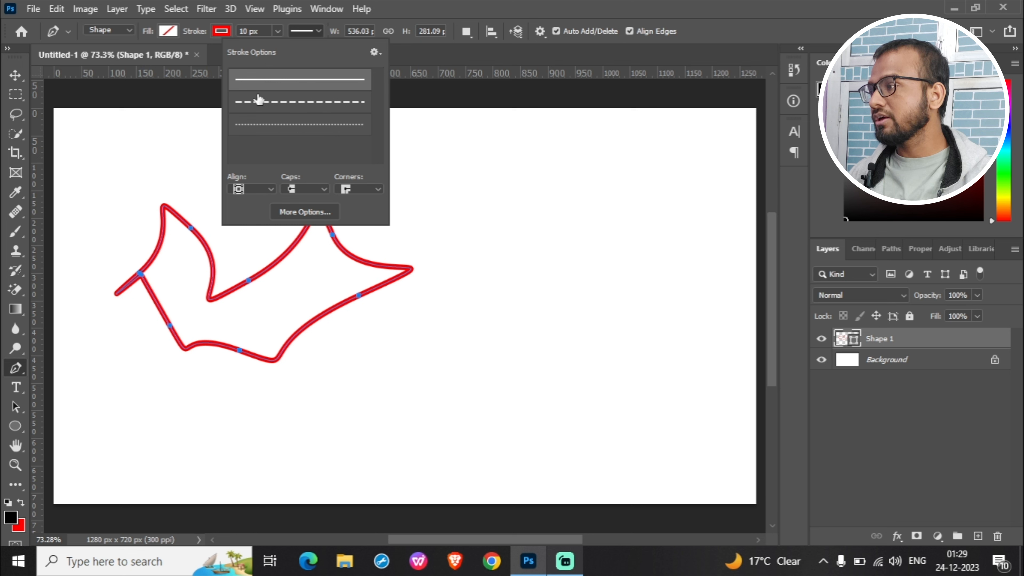
{"action": "left_click", "coordinate": [168, 31]}
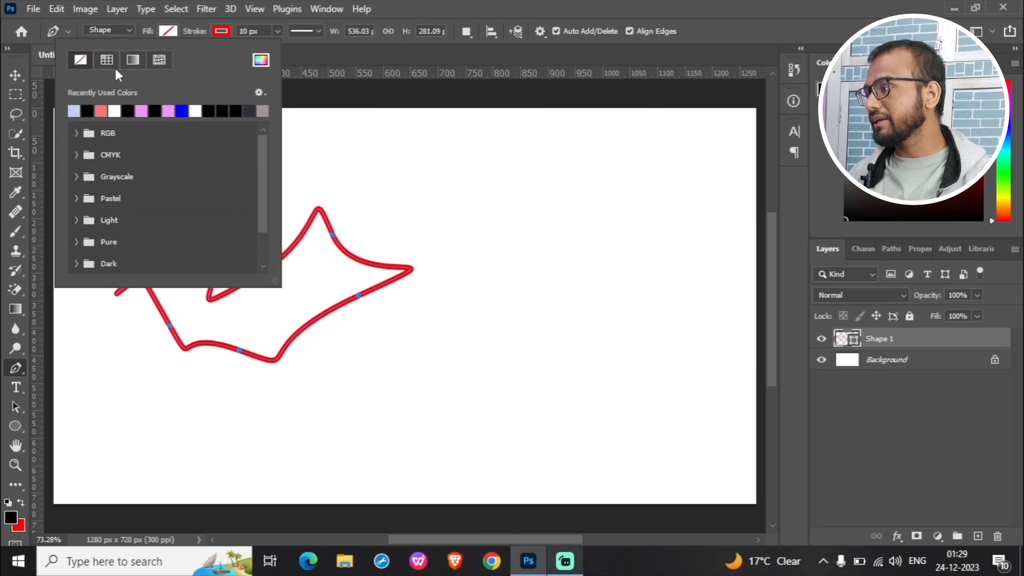
{"action": "left_click", "coordinate": [103, 109]}
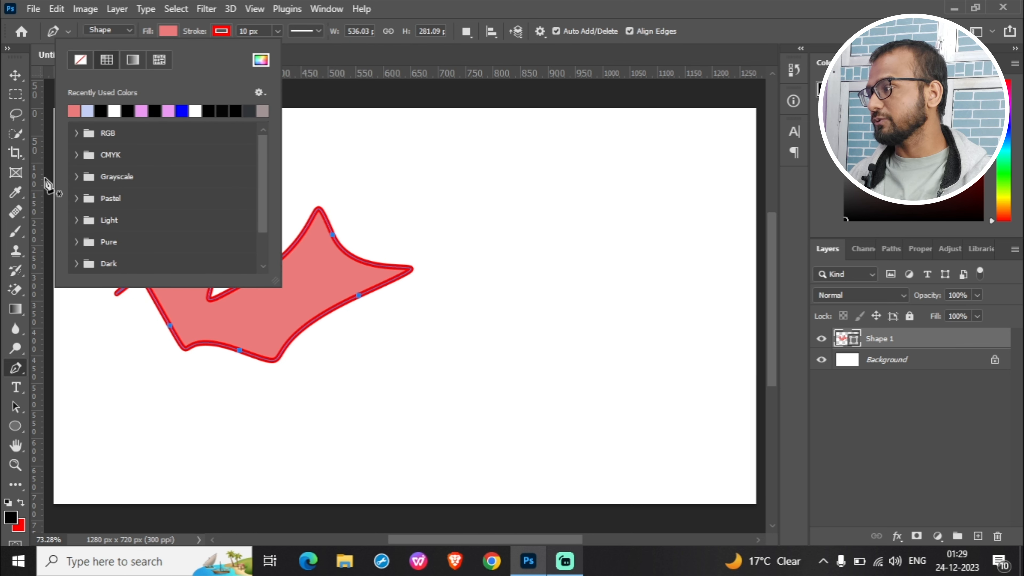
{"action": "left_click", "coordinate": [16, 75]}
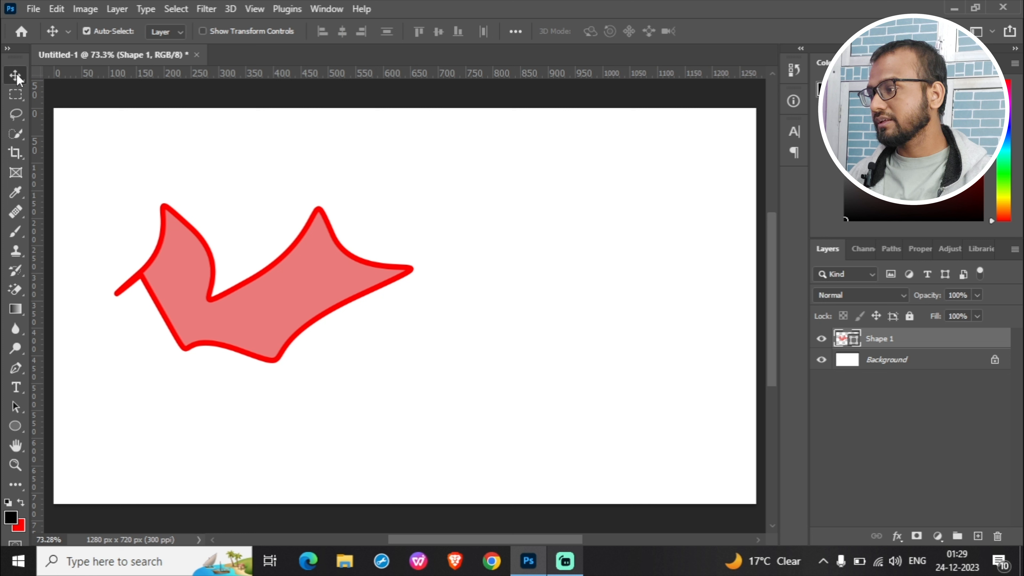
- Select the pen shape's path and define it as a custom shape with the suggested name Shape 316
{"action": "left_click", "coordinate": [15, 409]}
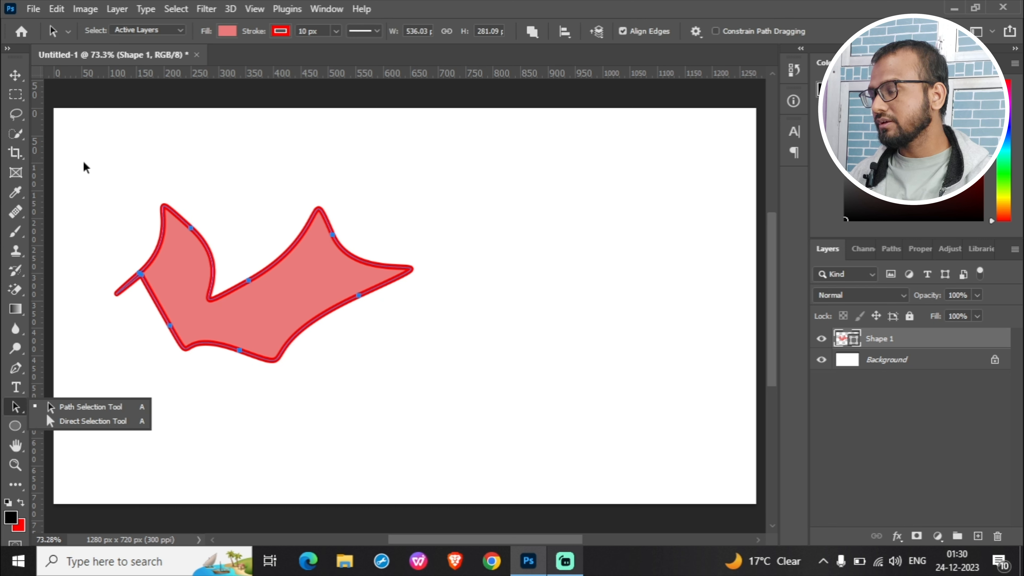
{"action": "left_click_drag", "start_coordinate": [85, 166], "coordinate": [475, 368]}
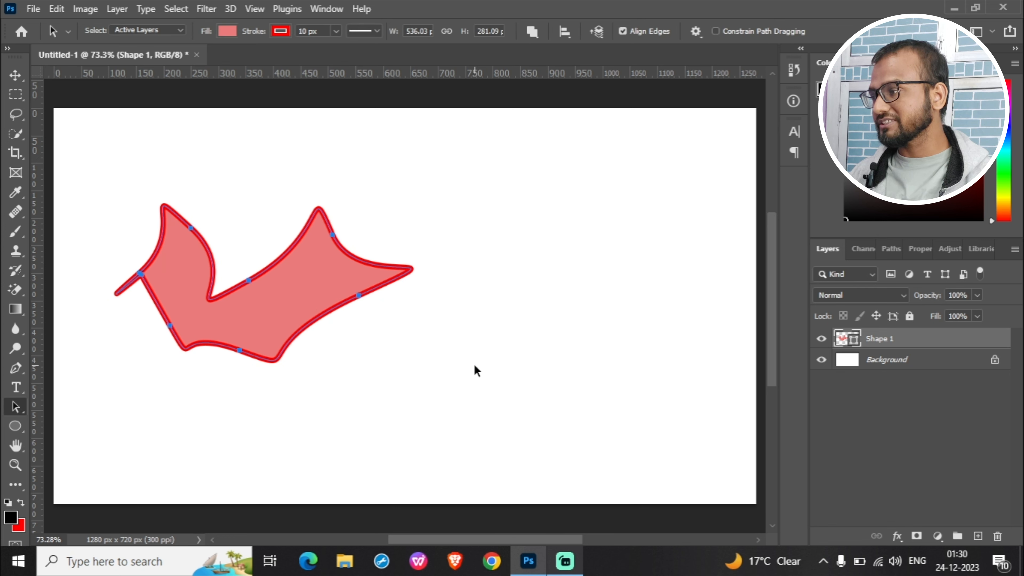
{"action": "right_click", "coordinate": [295, 290]}
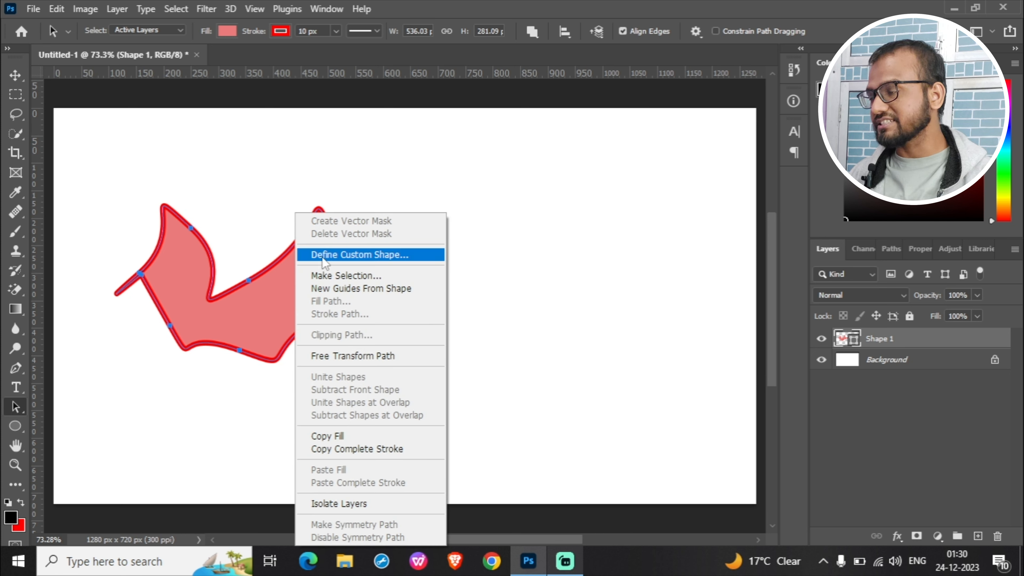
{"action": "left_click", "coordinate": [398, 254]}
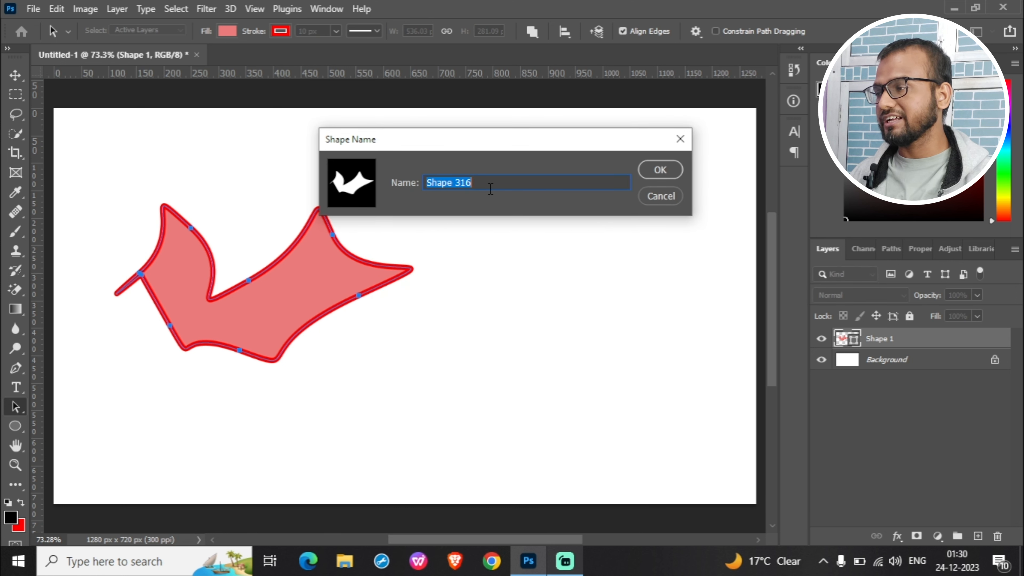
{"action": "left_click", "coordinate": [498, 183]}
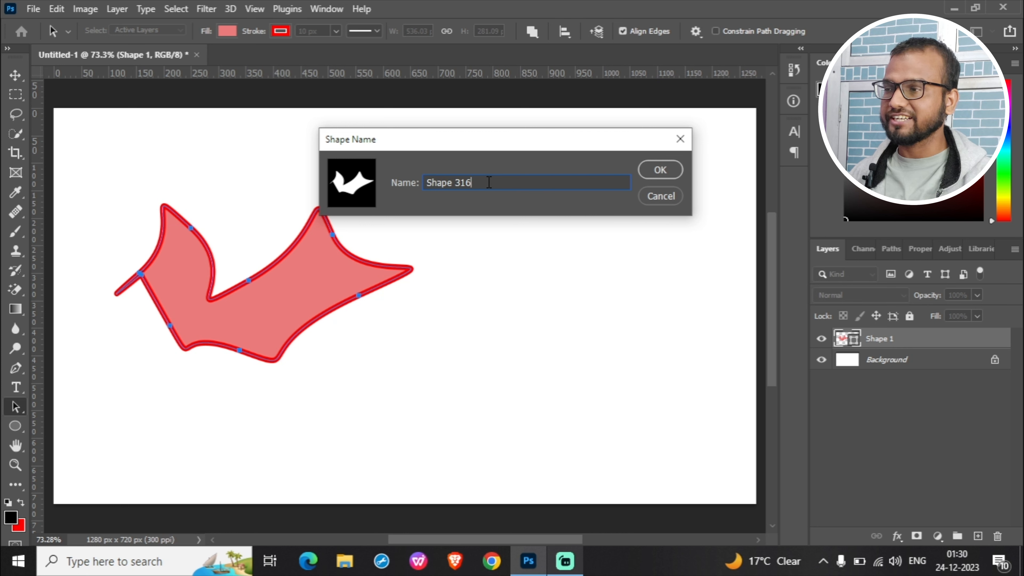
{"action": "left_click", "coordinate": [658, 170]}
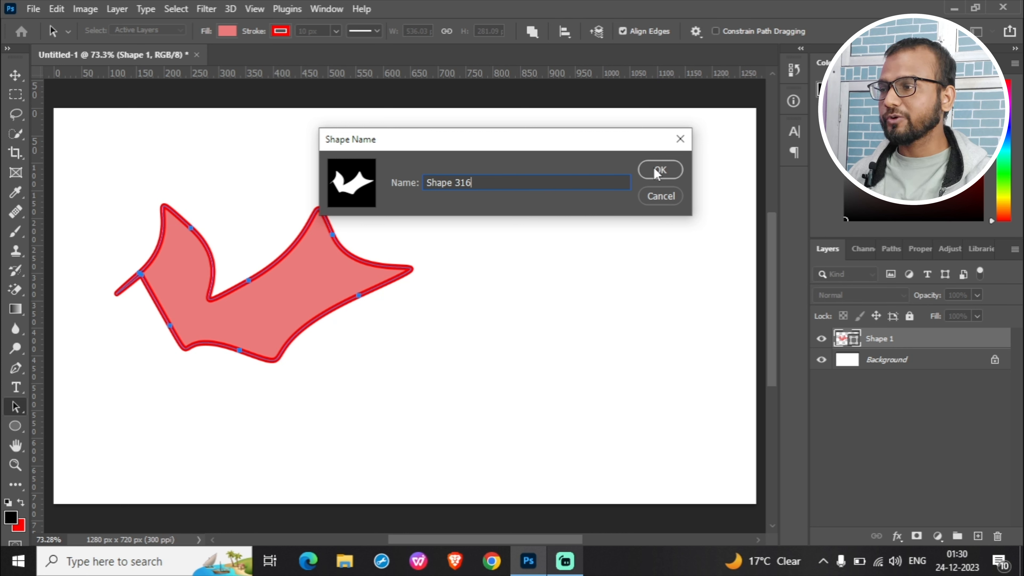
- Delete the Shape 1 layer holding the light red pen shape
{"action": "left_click", "coordinate": [14, 429]}
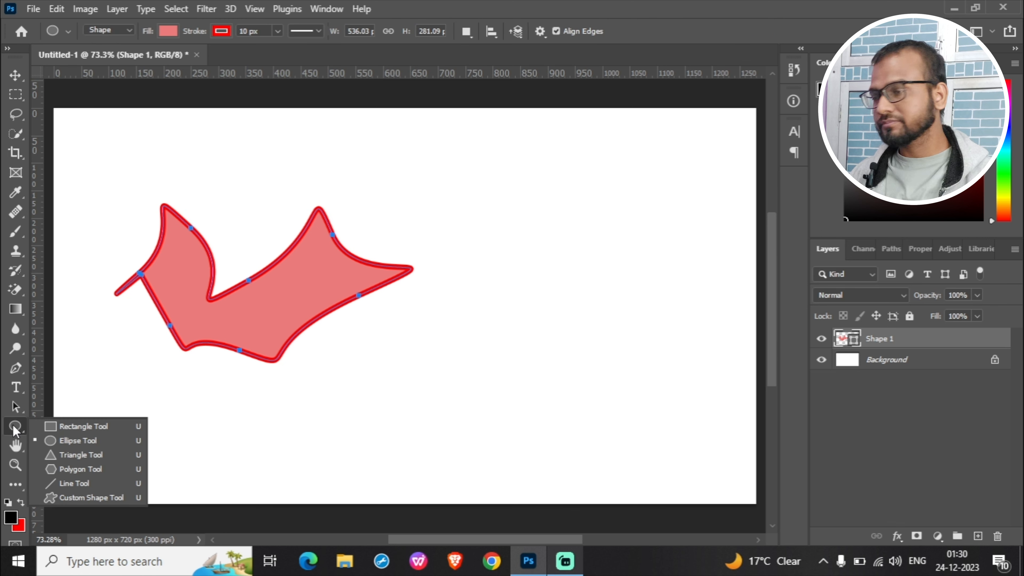
{"action": "left_click", "coordinate": [904, 342]}
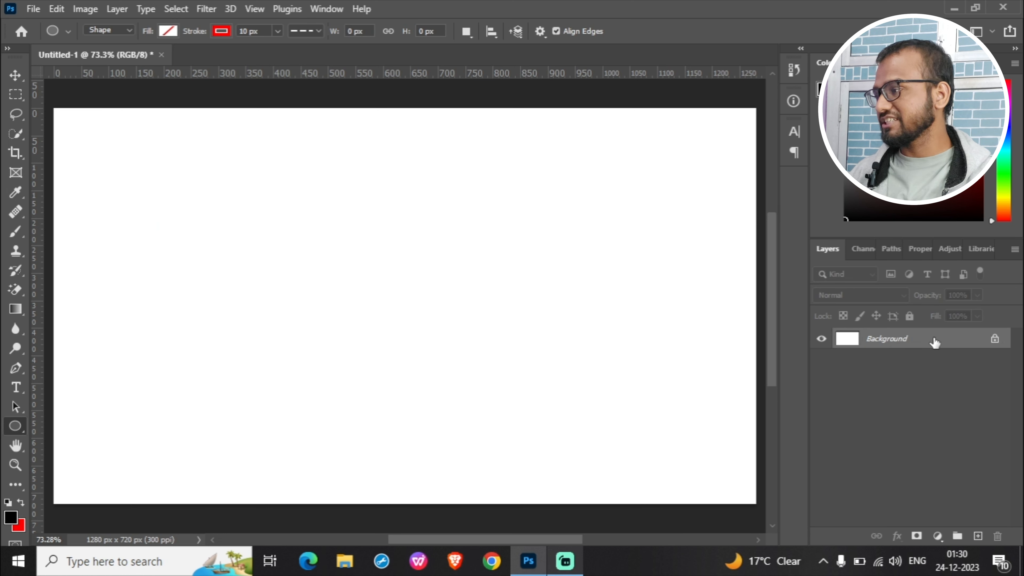
- Draw the saved pen shape with the Custom Shape tool at about 681 by 359 px across the canvas's upper middle
{"action": "right_click", "coordinate": [15, 426]}
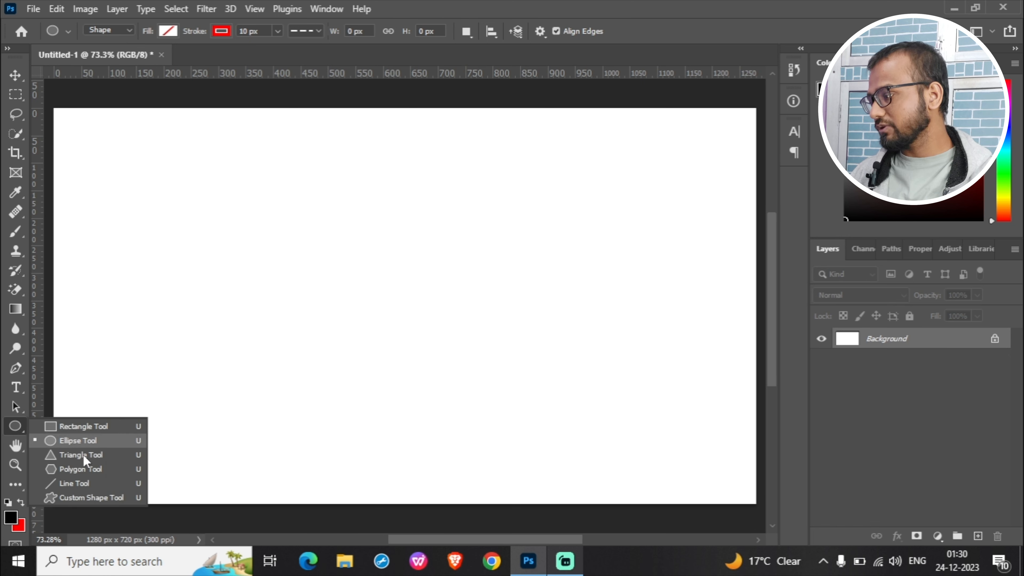
{"action": "left_click", "coordinate": [104, 499]}
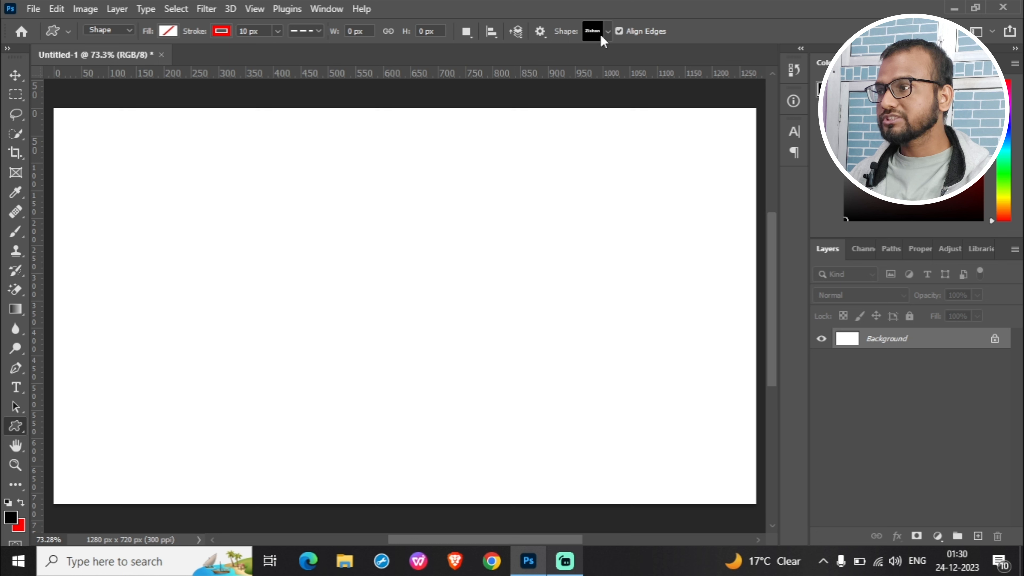
{"action": "left_click", "coordinate": [606, 31]}
{"action": "left_click_drag", "start_coordinate": [655, 73], "coordinate": [658, 123]}
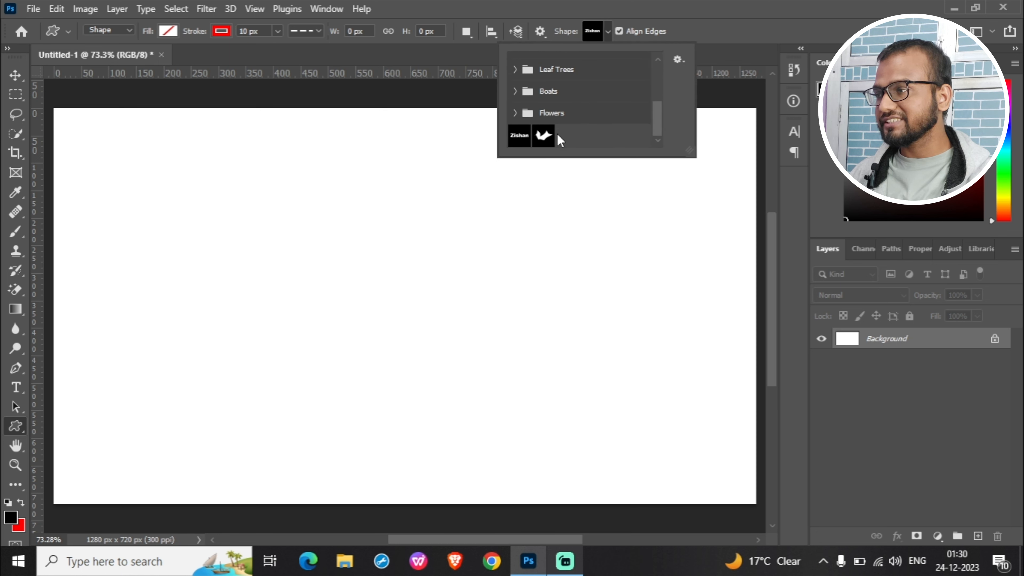
{"action": "left_click", "coordinate": [543, 135]}
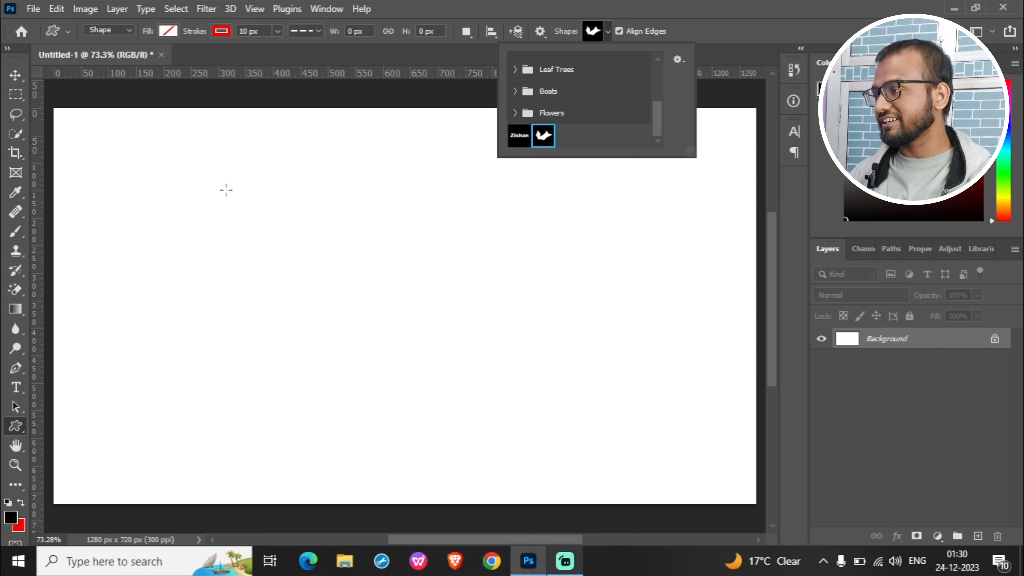
{"action": "left_click", "coordinate": [201, 175]}
{"action": "mouse_move", "coordinate": [201, 175]}
{"action": "left_mouse_down"}
{"action": "mouse_move", "coordinate": [318, 268]}
{"action": "mouse_move", "coordinate": [573, 371]}
{"action": "left_mouse_up"}
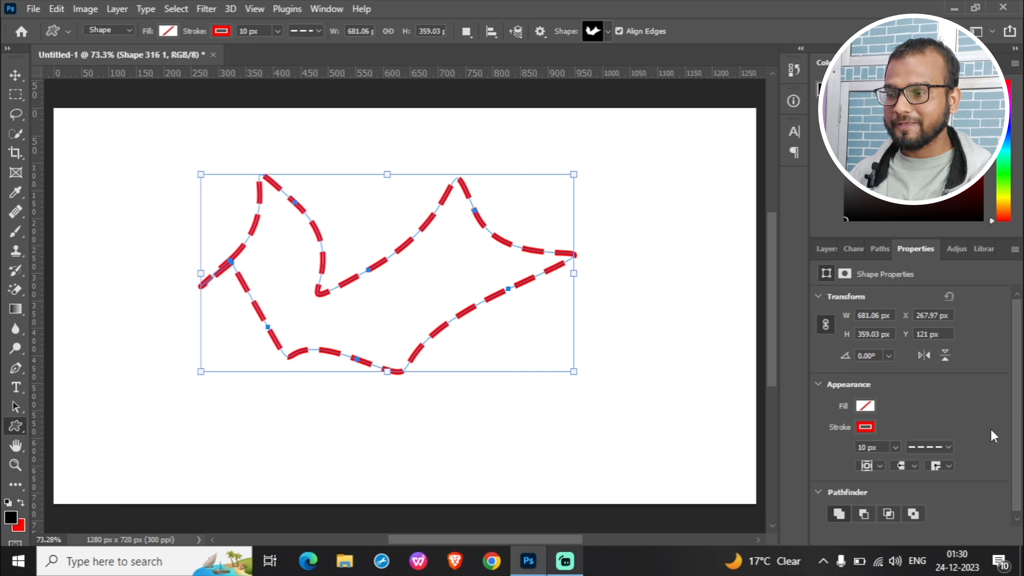
- Change the custom shape's stroke to a solid line in the recently used black
{"action": "left_click", "coordinate": [931, 446]}
{"action": "left_click", "coordinate": [921, 415]}
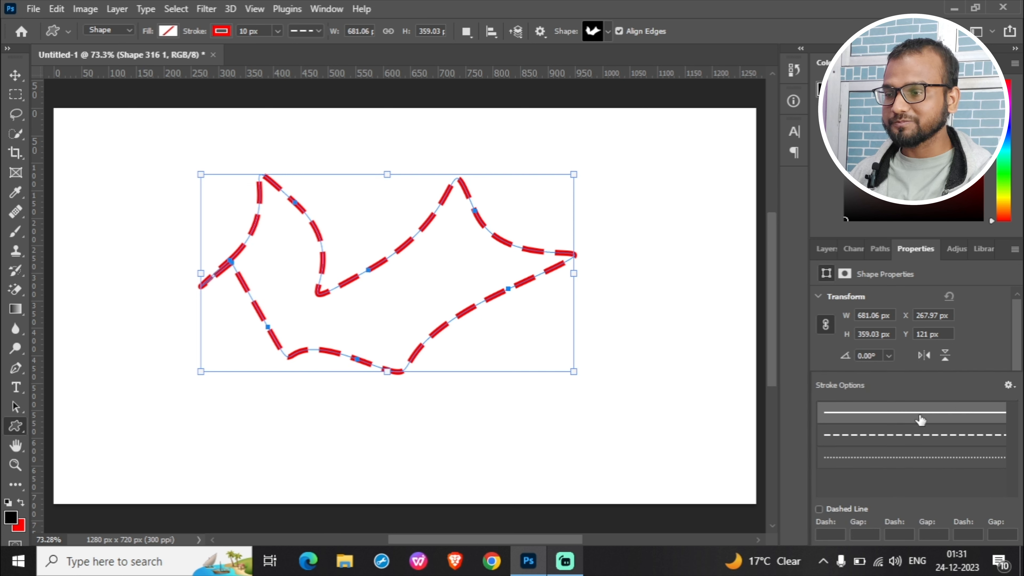
{"action": "left_click", "coordinate": [1007, 344]}
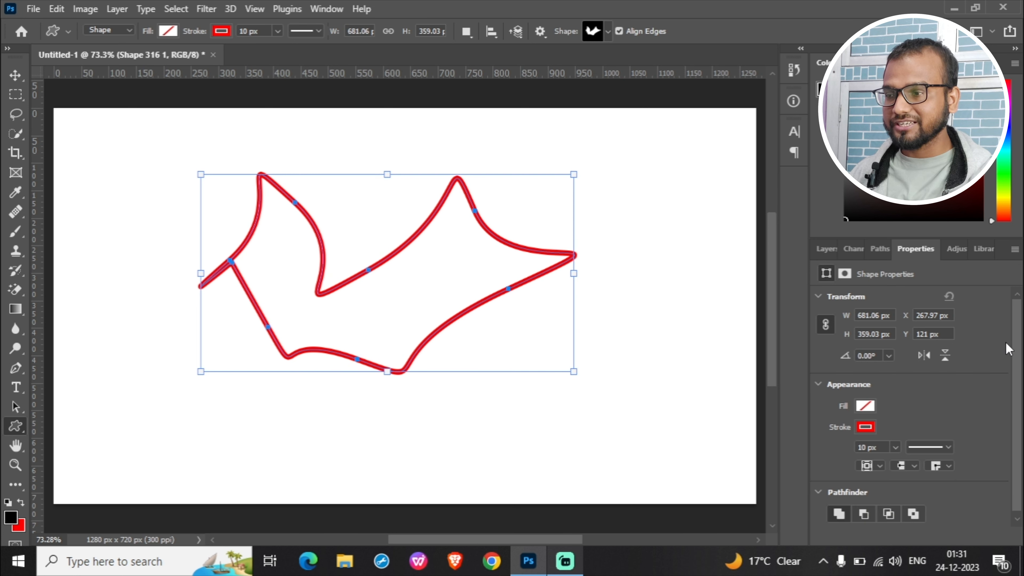
{"action": "left_click", "coordinate": [865, 427]}
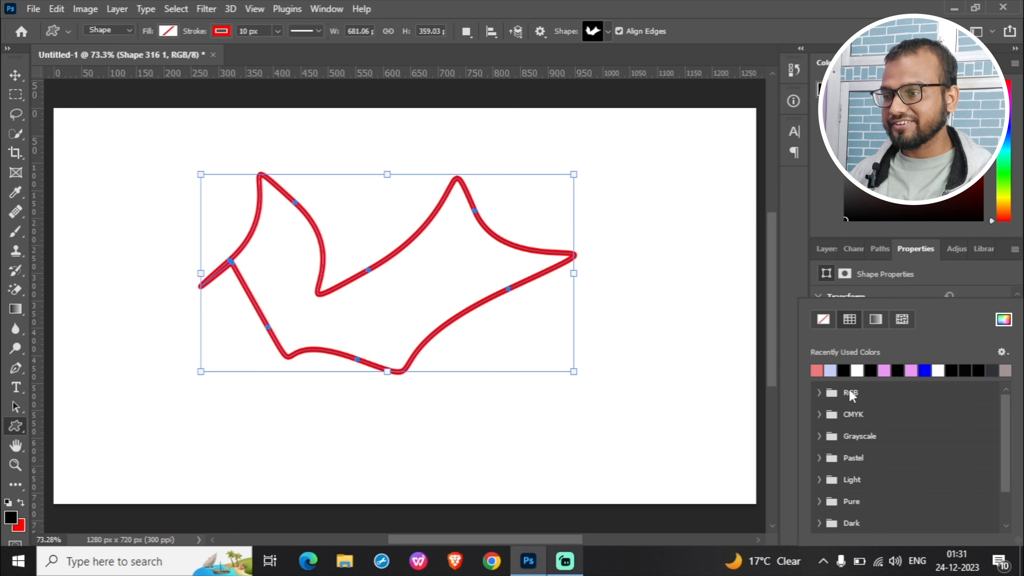
{"action": "left_click", "coordinate": [847, 370]}
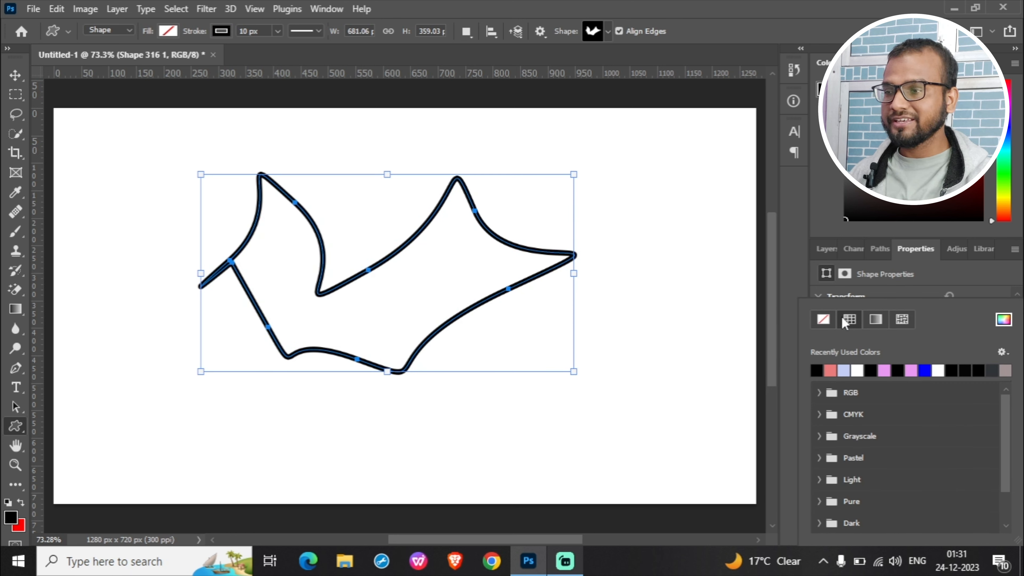
{"action": "left_click", "coordinate": [993, 290]}
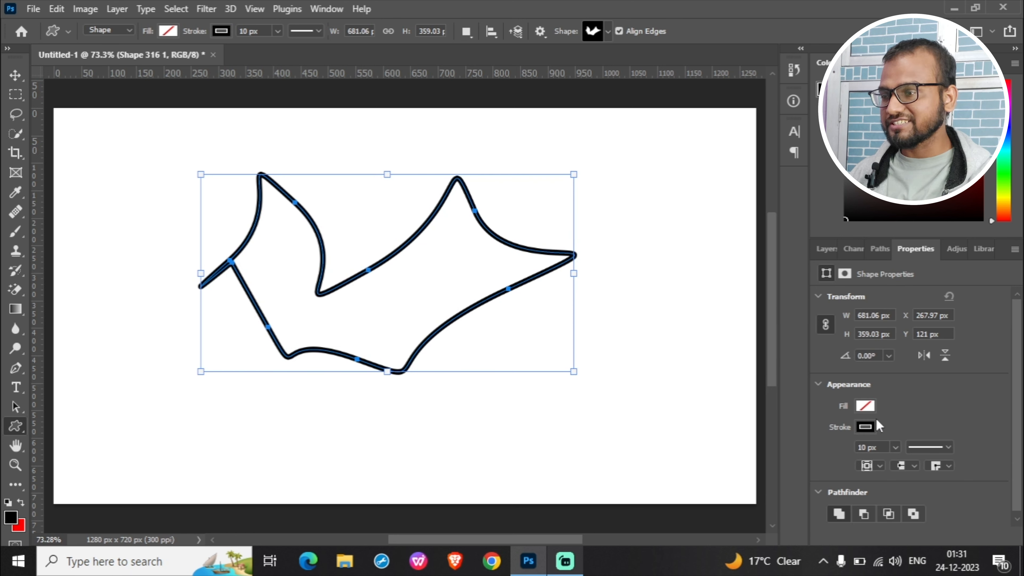
- Fill the custom shape with the recently used light blue and switch to the Move tool
{"action": "left_click", "coordinate": [858, 406]}
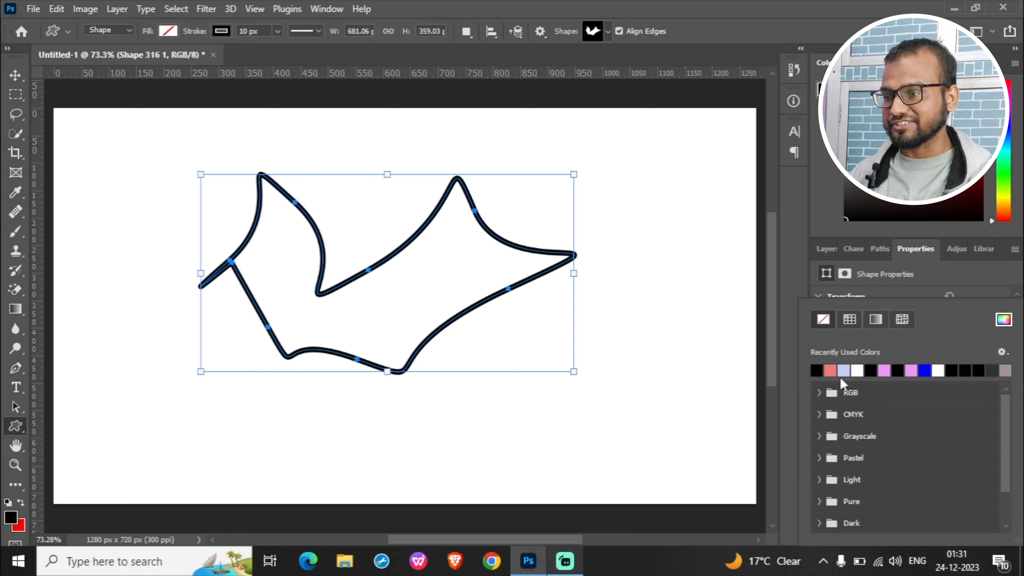
{"action": "left_click", "coordinate": [849, 370]}
{"action": "left_click", "coordinate": [991, 299]}
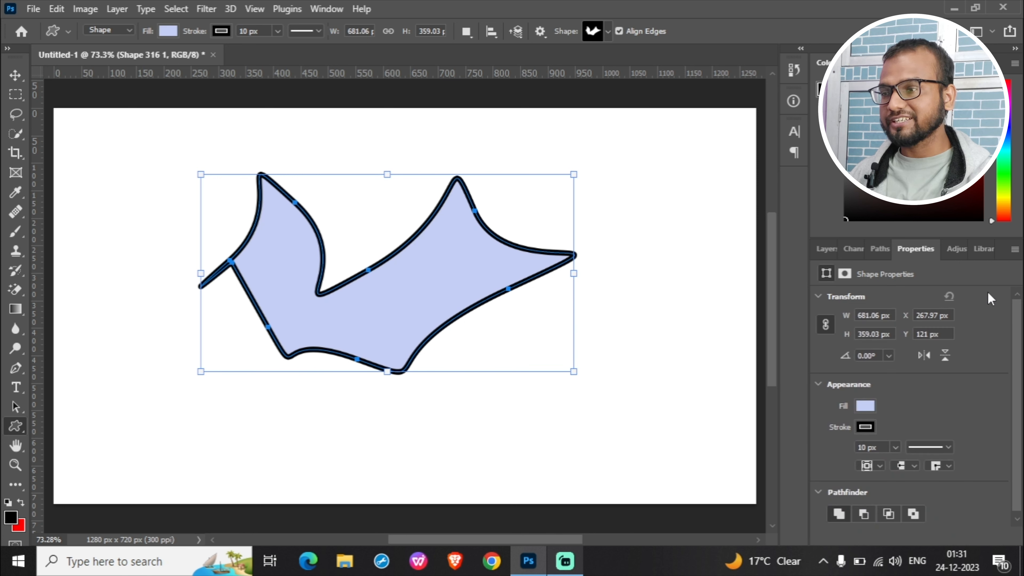
{"action": "left_click", "coordinate": [15, 75]}
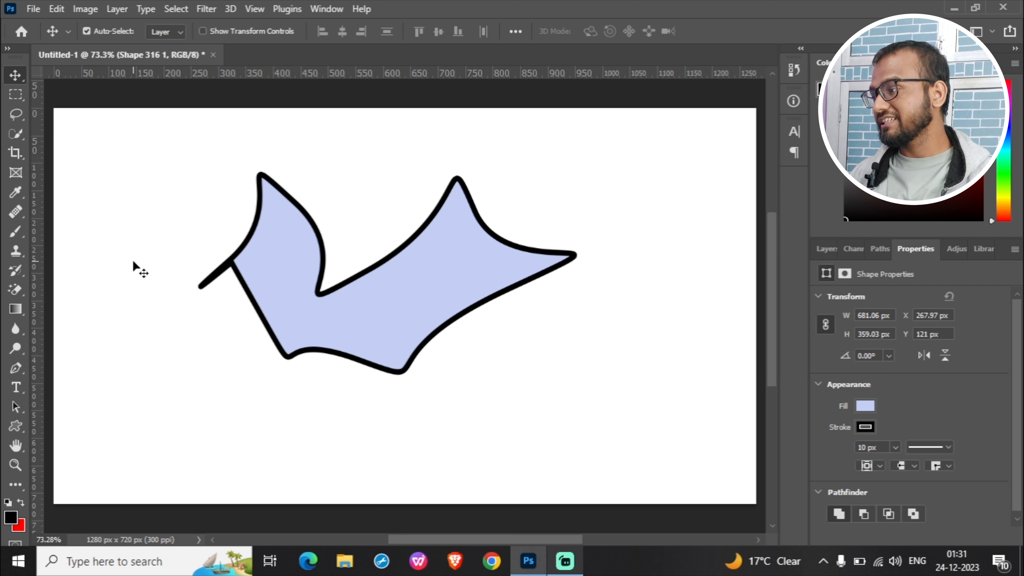